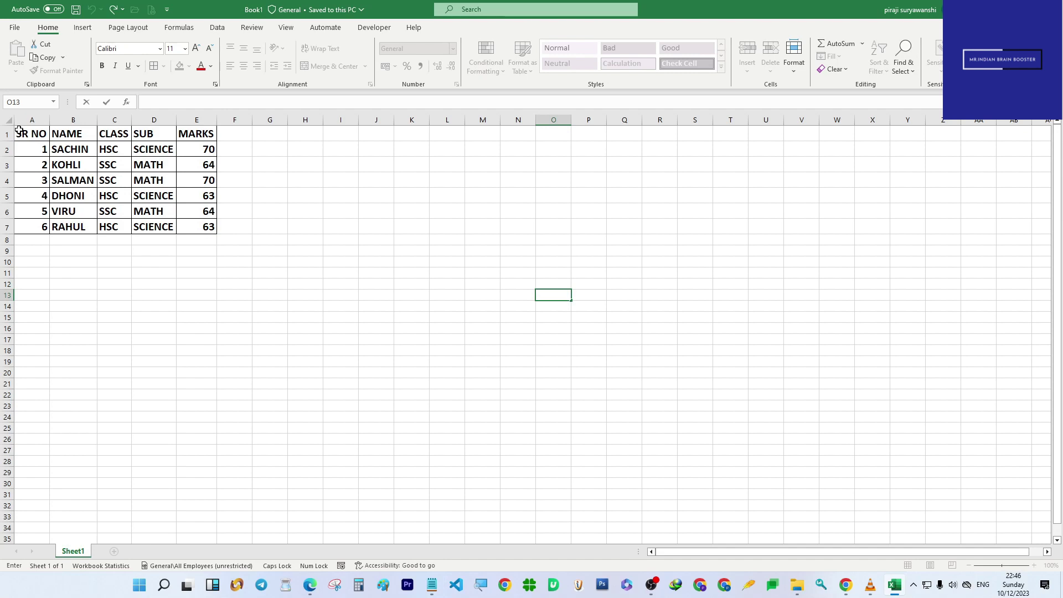
Step: Create a PivotTable on a new worksheet from the student table in Sheet1 range A1:E7
left_click_drag(18, 129, 197, 226)
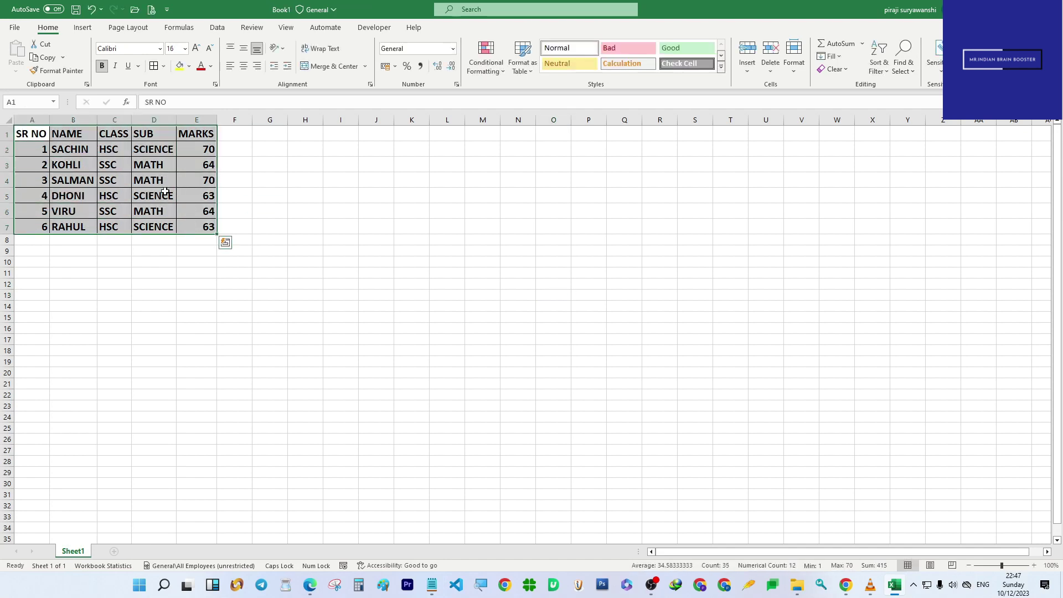
left_click(83, 28)
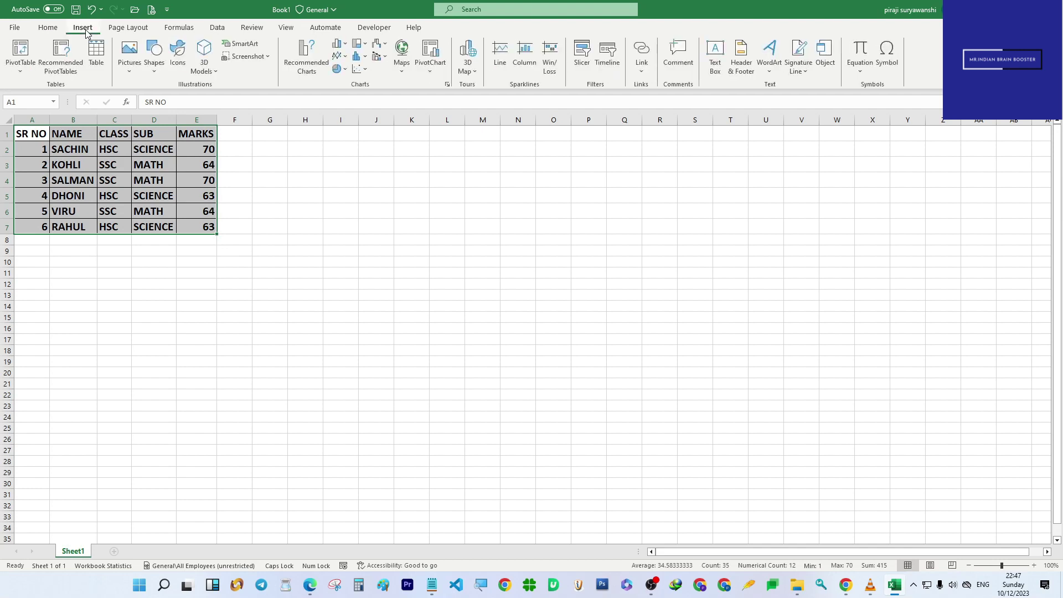
left_click(21, 55)
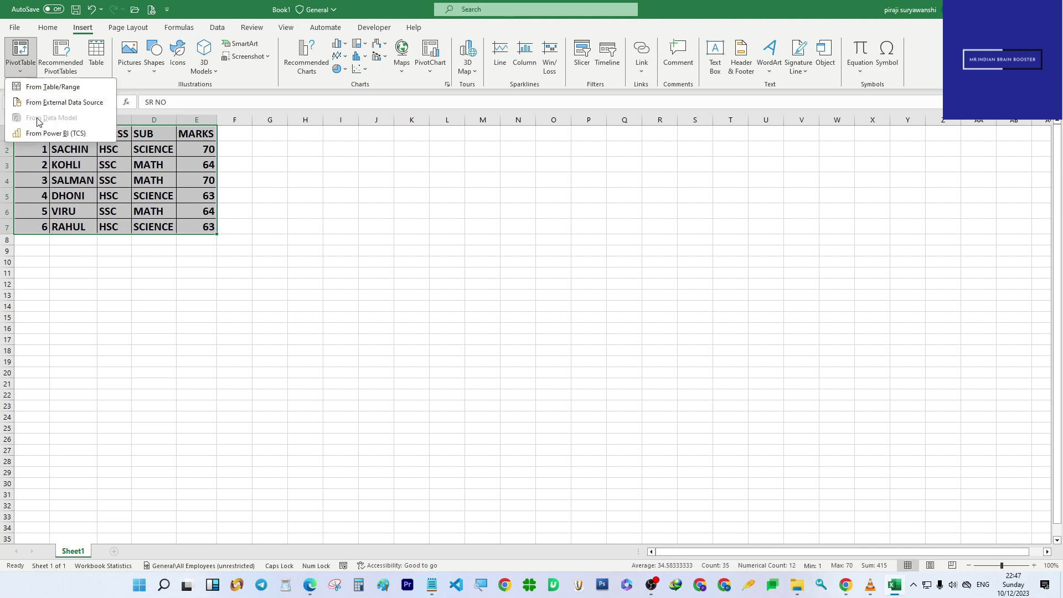
left_click(58, 87)
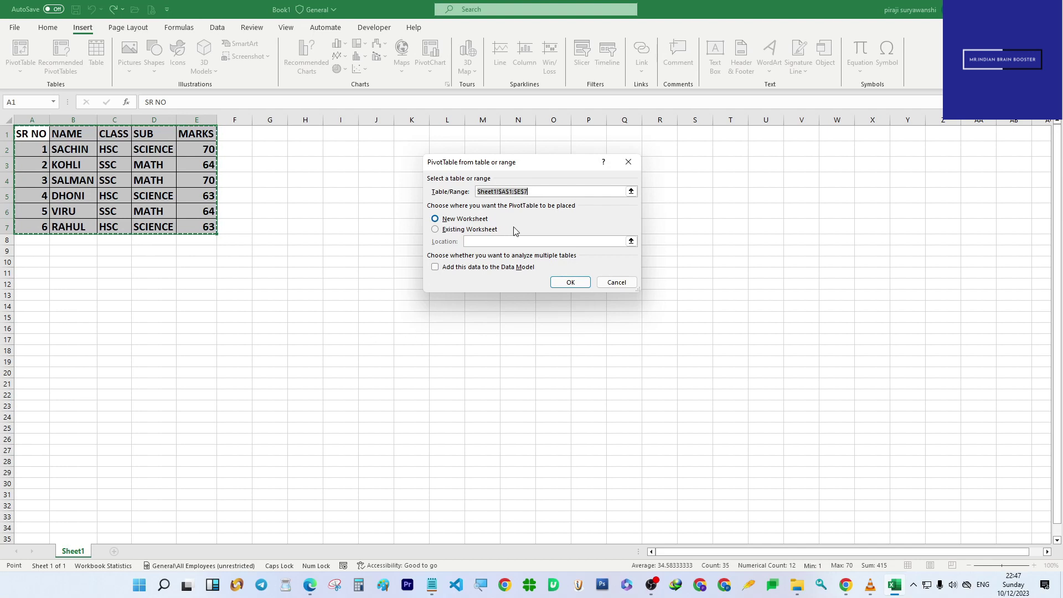
left_click(556, 282)
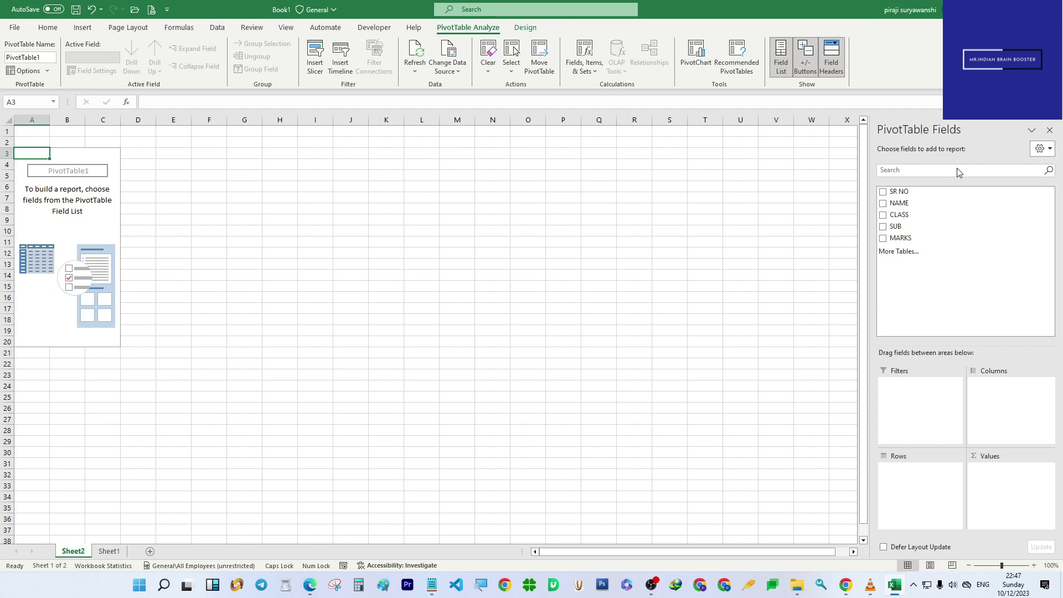
Step: Add the SR NO, NAME, CLASS, SUB and MARKS fields to the PivotTable report
left_click(883, 192)
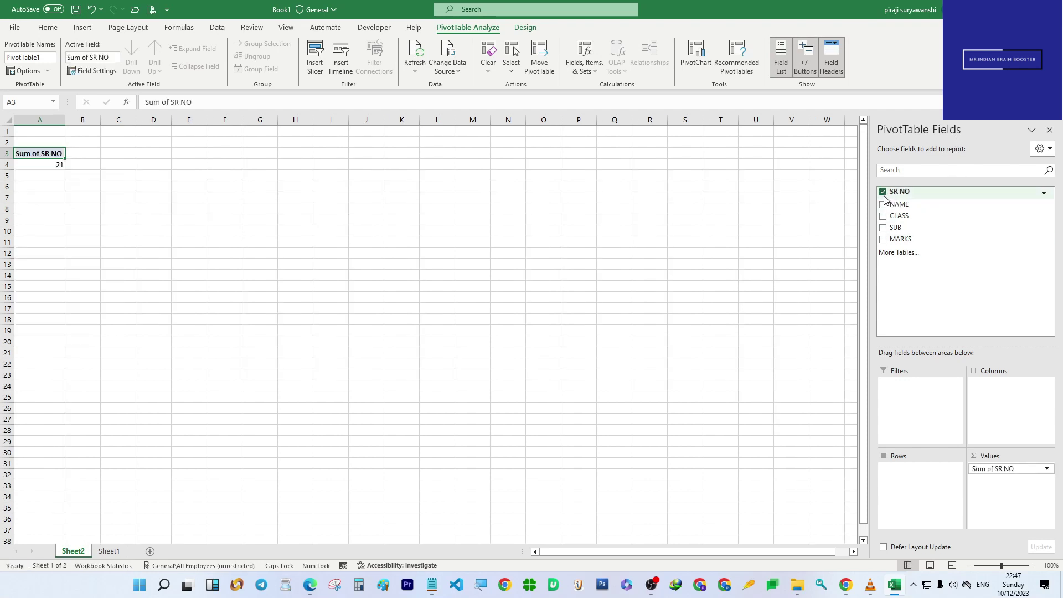
left_click(883, 203)
left_click(884, 216)
left_click(884, 226)
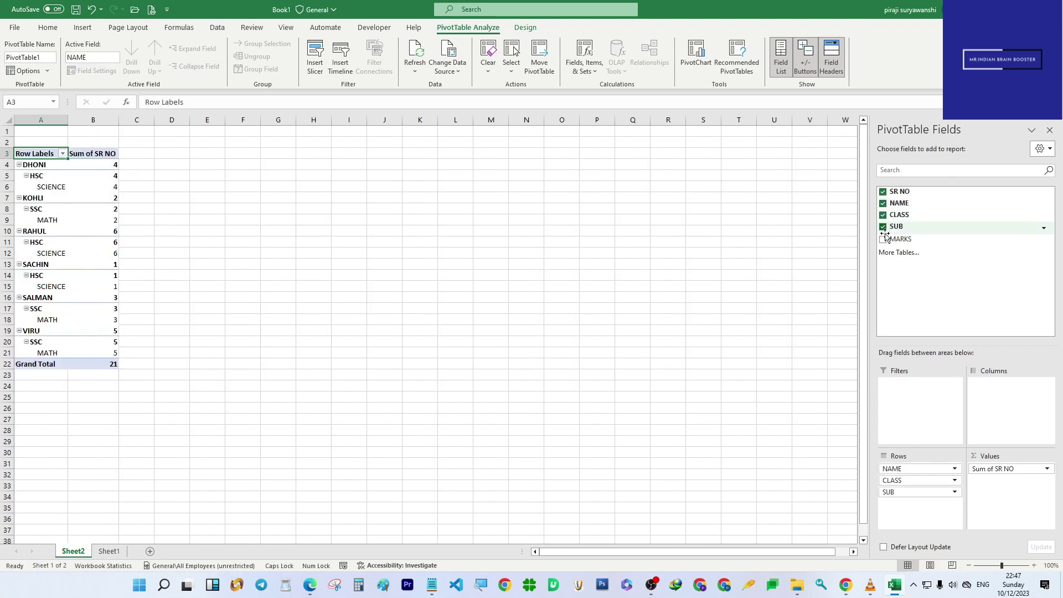
left_click(883, 239)
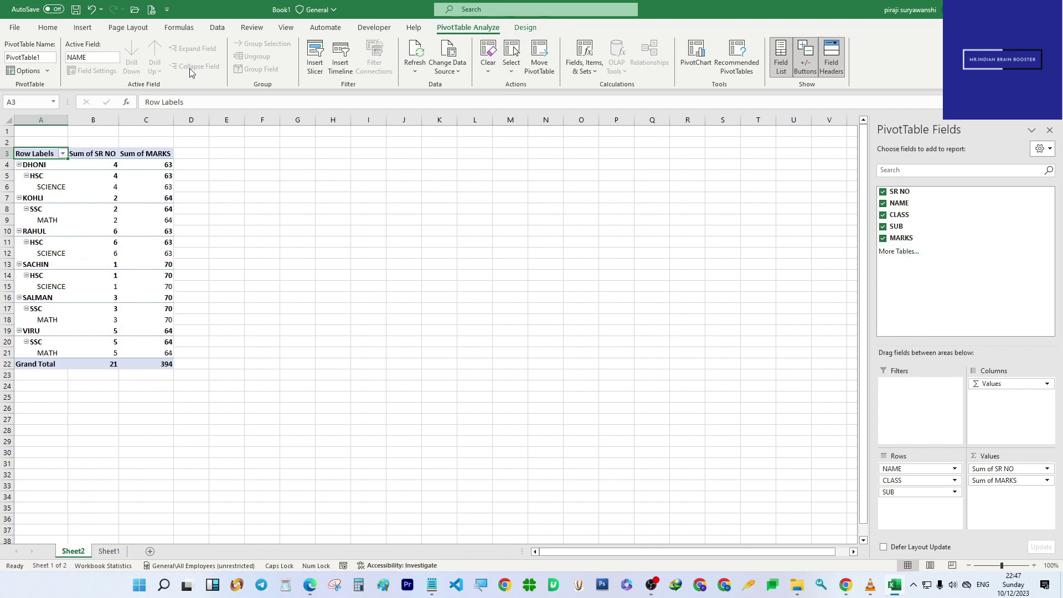
Step: Set the PivotTable's report layout to tabular form and turn off all subtotals
left_click(516, 30)
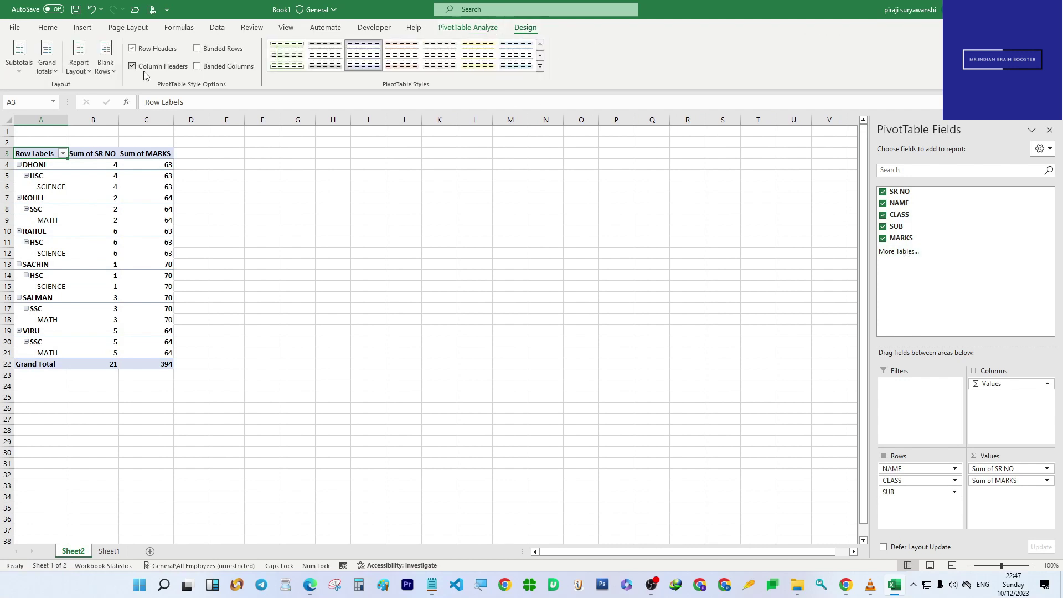
left_click(82, 72)
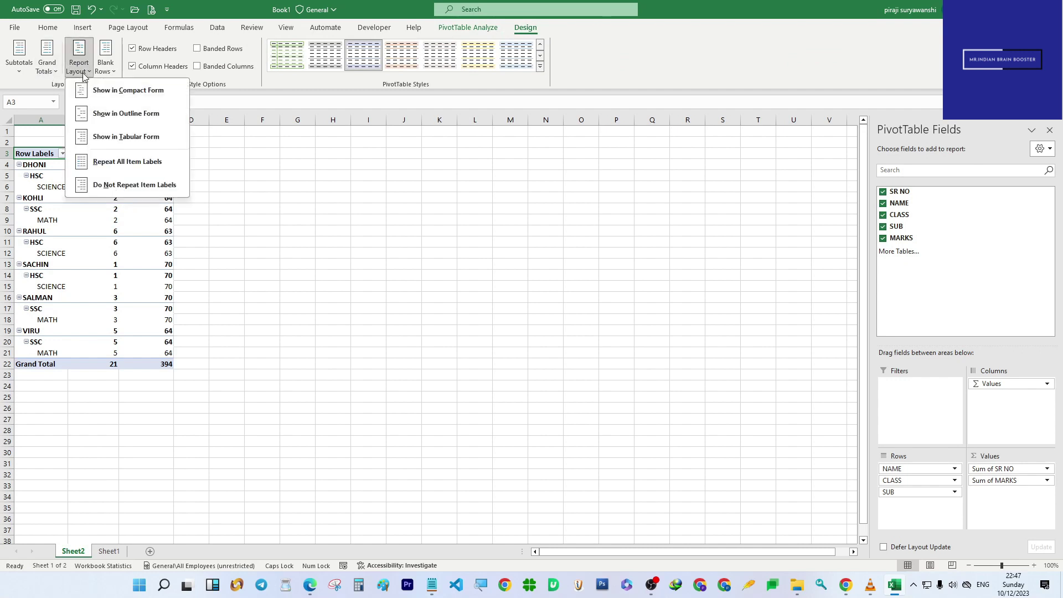
left_click(126, 137)
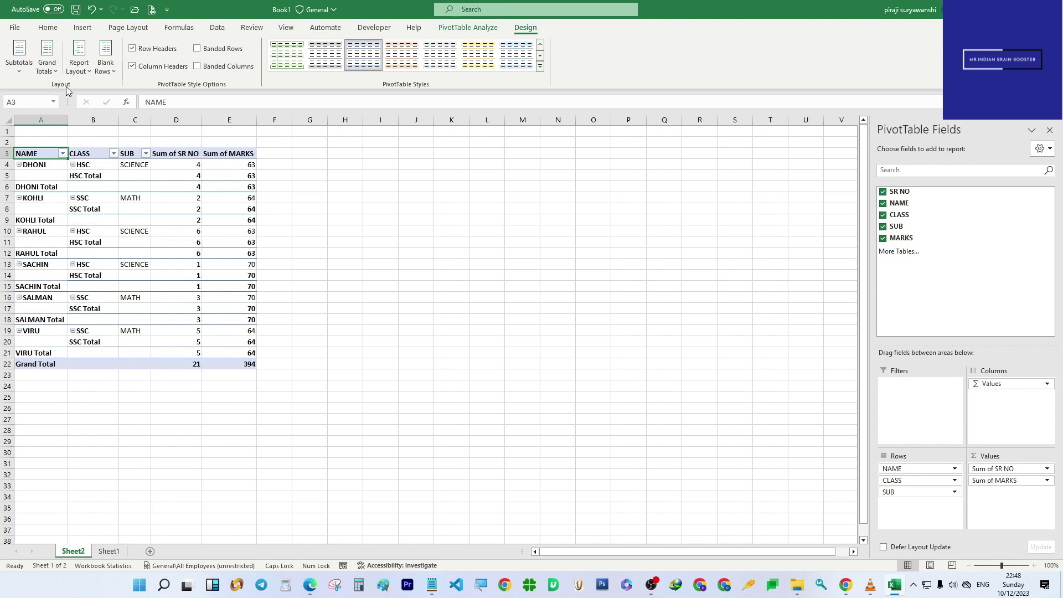
left_click(19, 71)
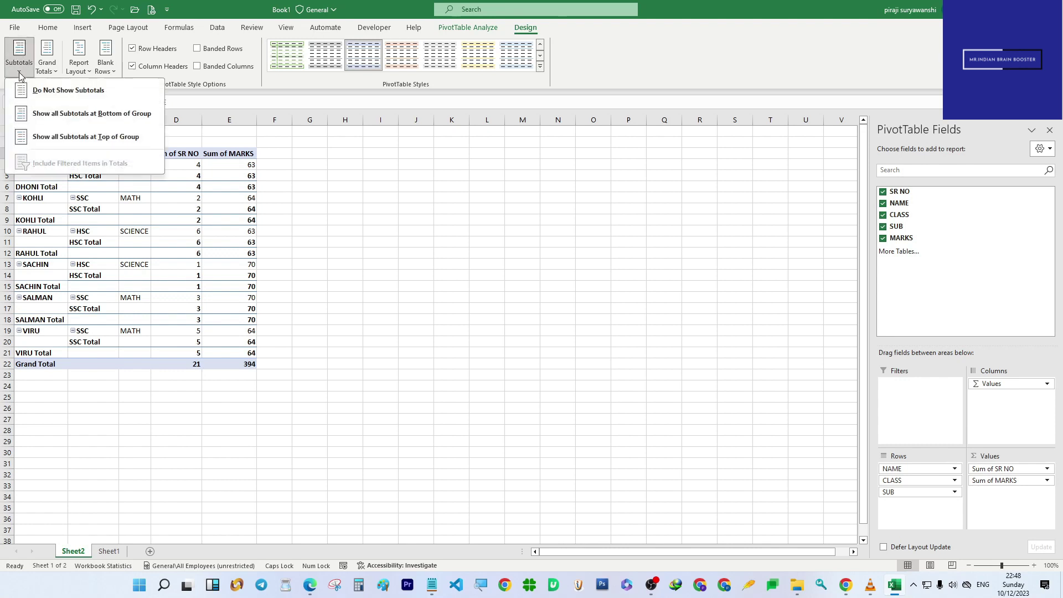
left_click(58, 94)
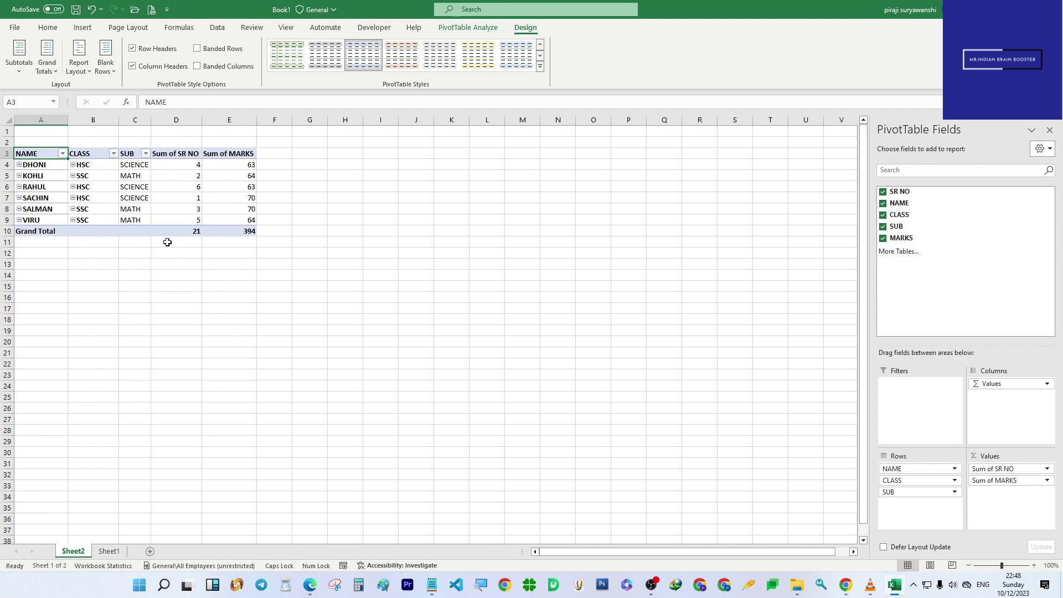
left_click(89, 74)
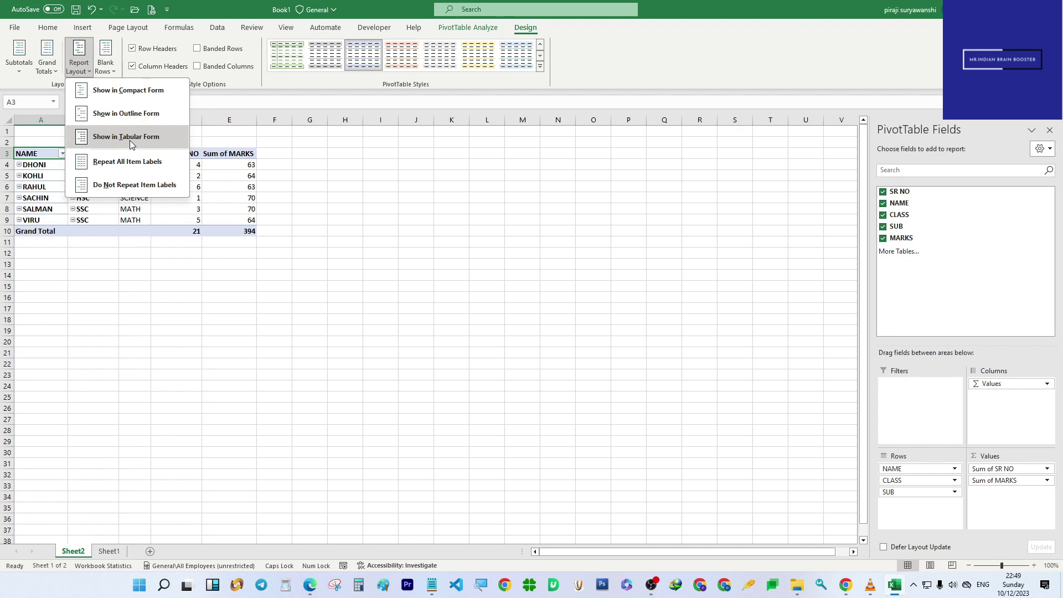
left_click(130, 140)
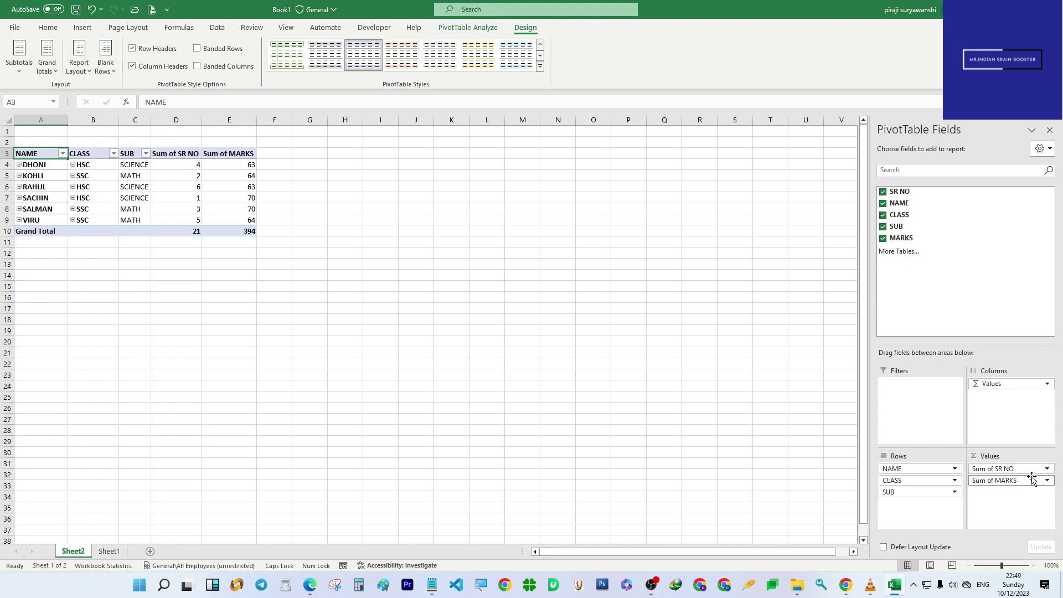
Step: Use SR NO as a report filter set to 1, and move the field into Rows below SUB
left_click_drag(1006, 468, 917, 409)
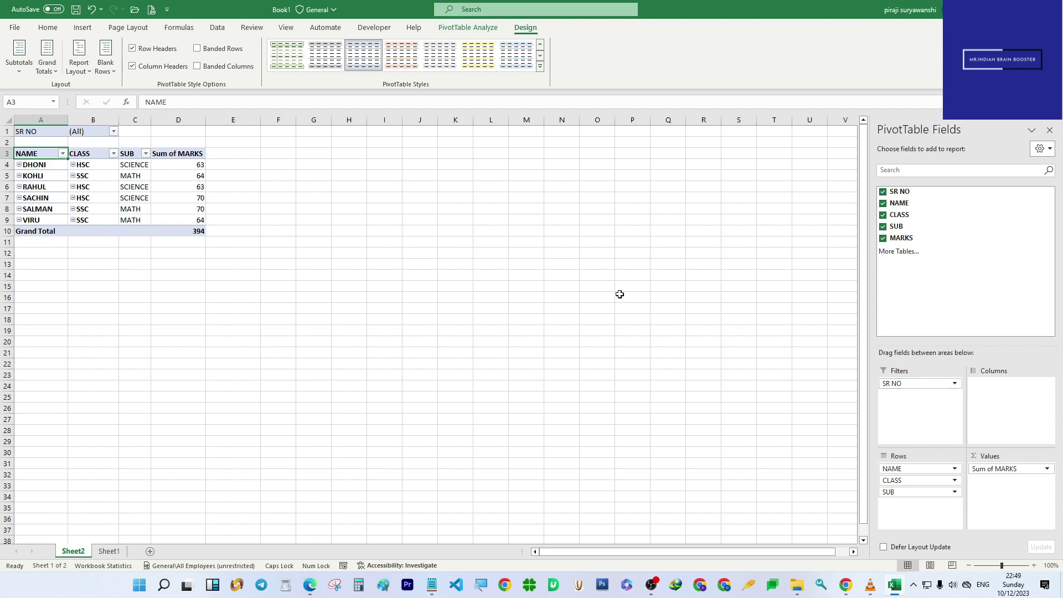
left_click(114, 131)
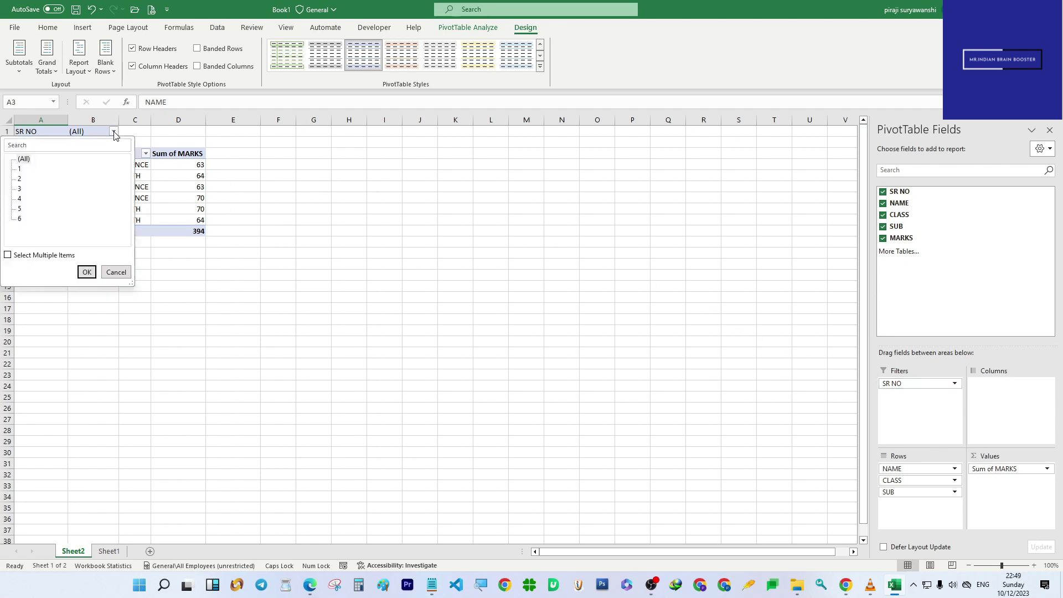
left_click(19, 168)
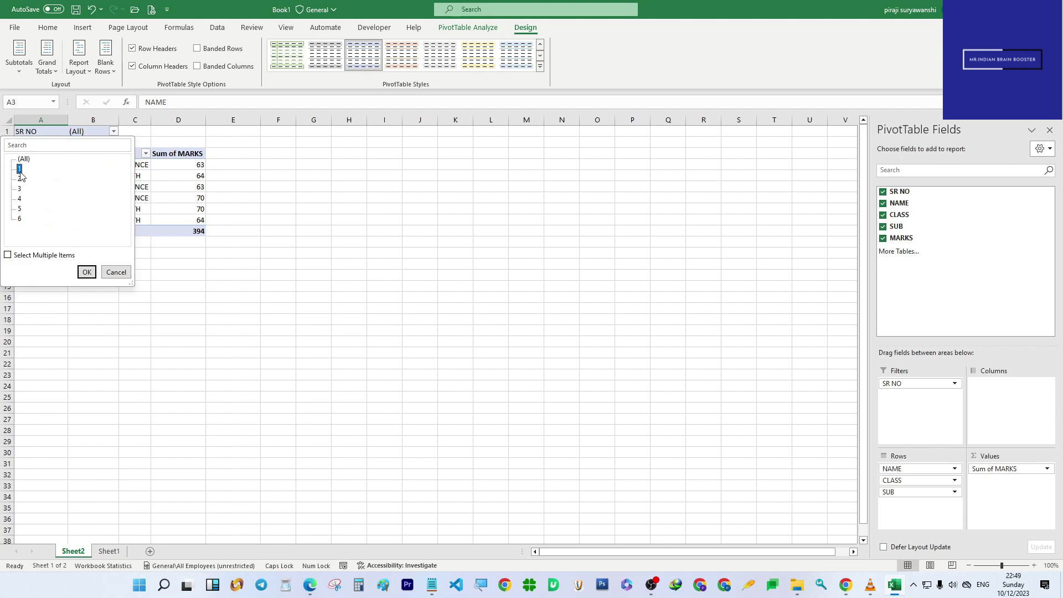
left_click(79, 275)
left_click(85, 272)
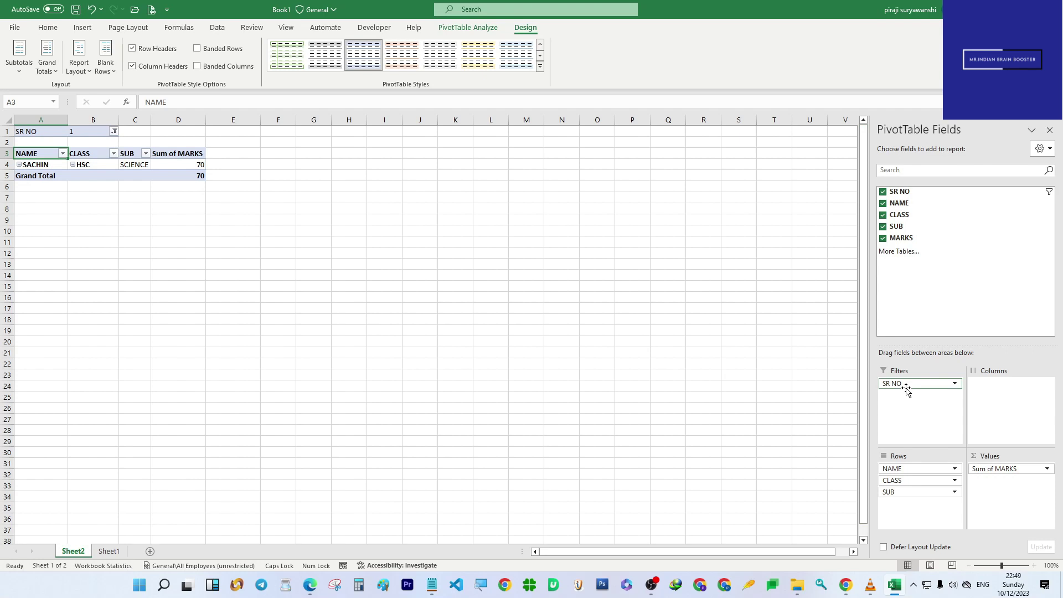
left_click_drag(906, 389, 902, 503)
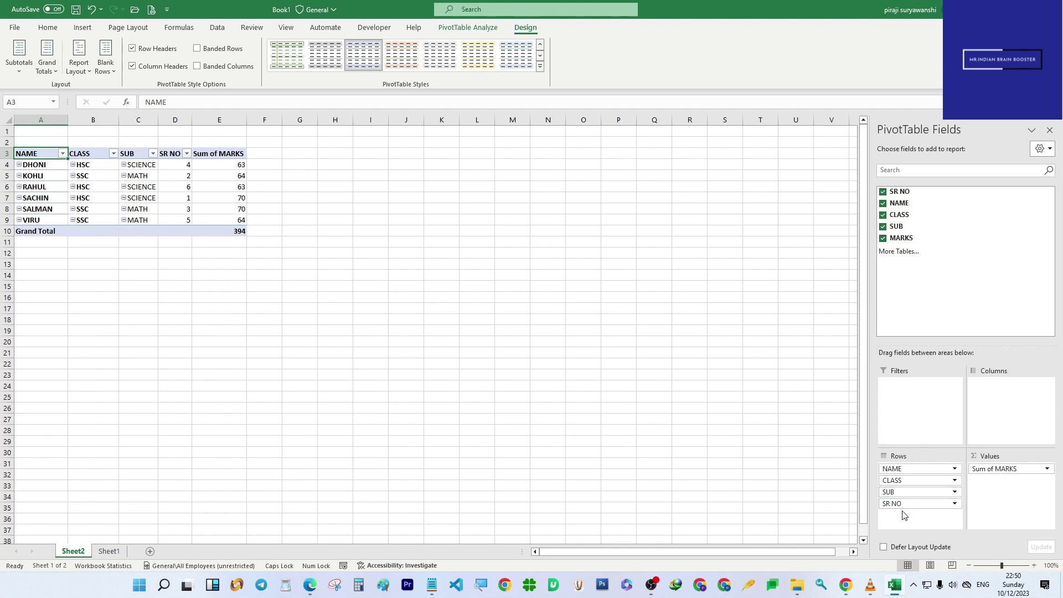
Step: Move MARKS from Values to Filters and filter the report to marks of 63
left_click_drag(896, 505, 915, 394)
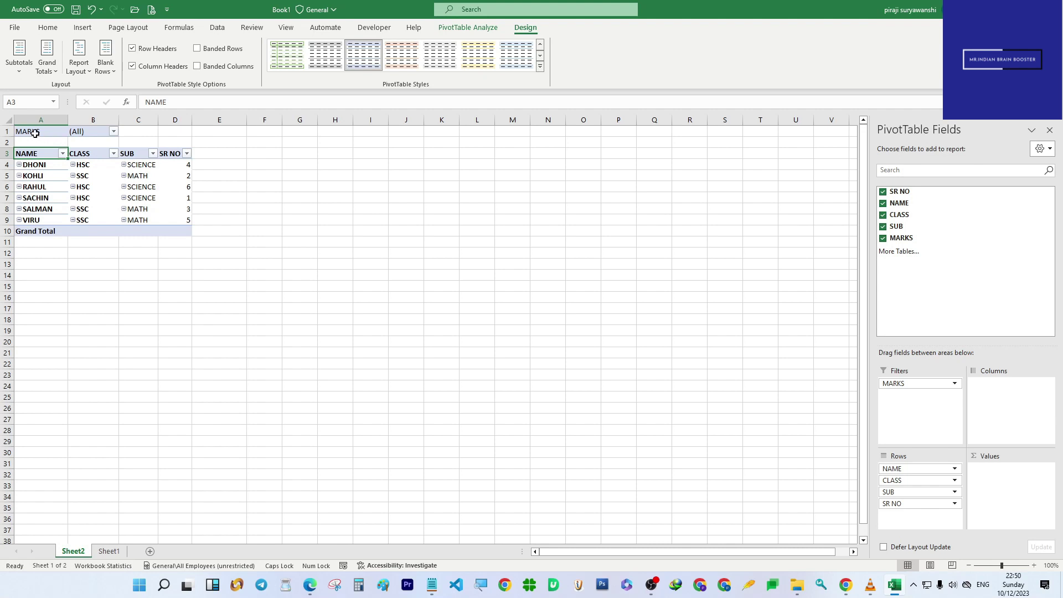
left_click(113, 131)
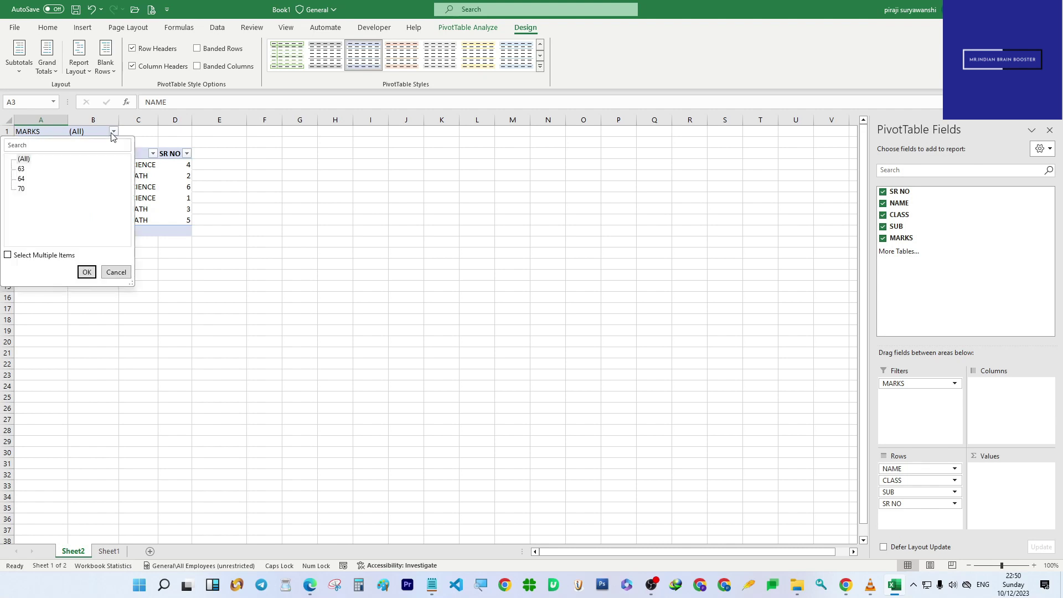
left_click(21, 169)
left_click(86, 272)
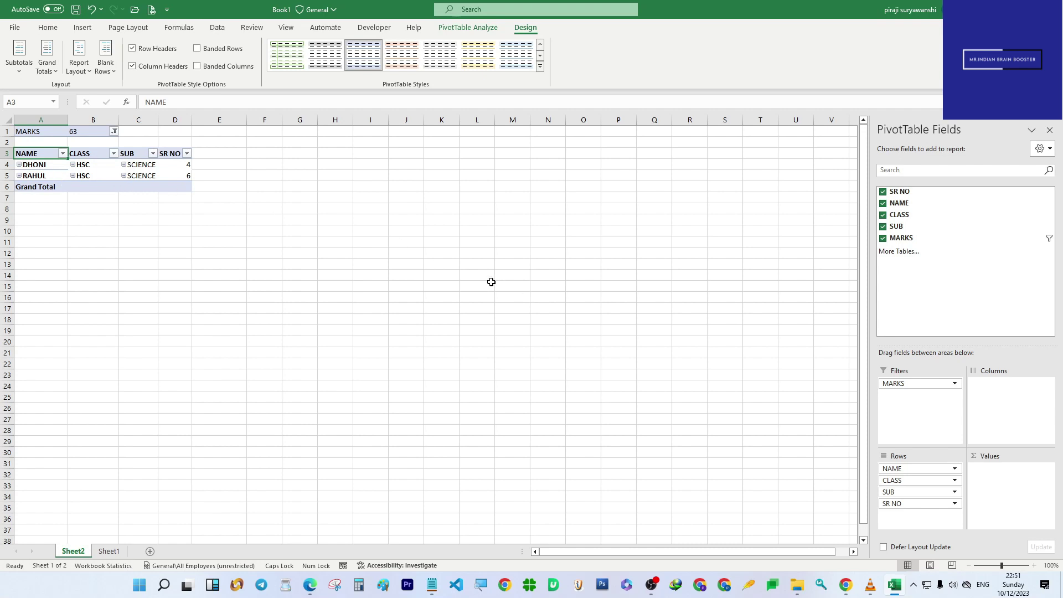
Step: Change the MARKS filter to 70, and return the MARKS field to Values
left_click(113, 131)
left_click(21, 189)
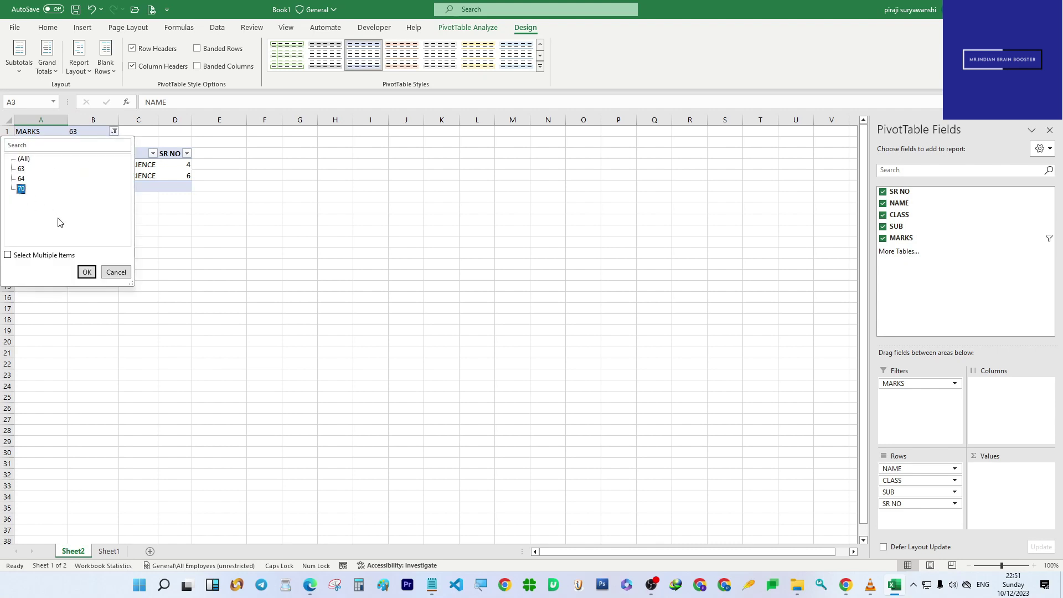
left_click(87, 272)
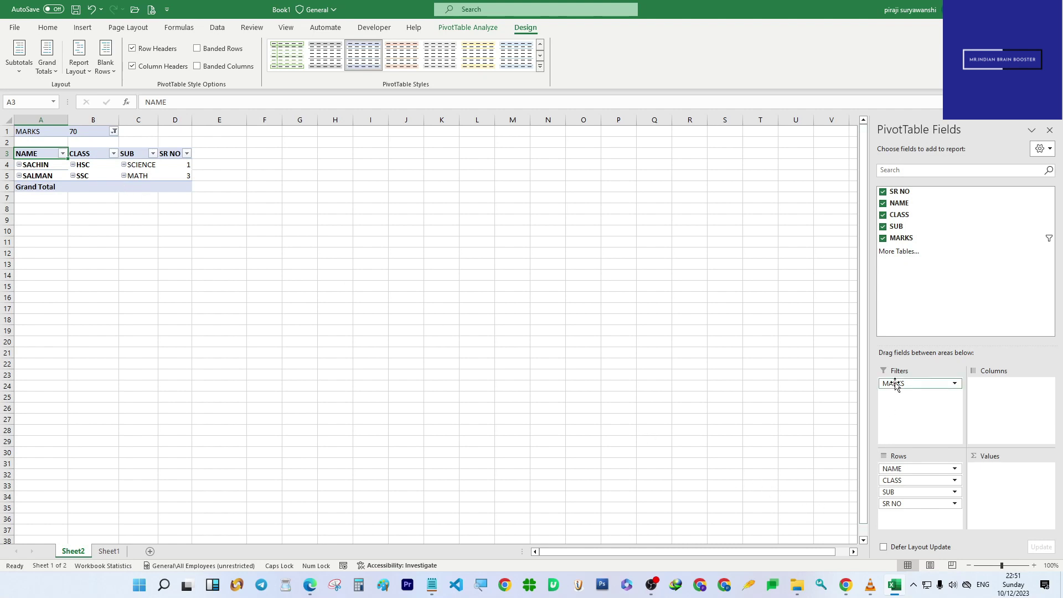
left_click_drag(895, 383, 993, 493)
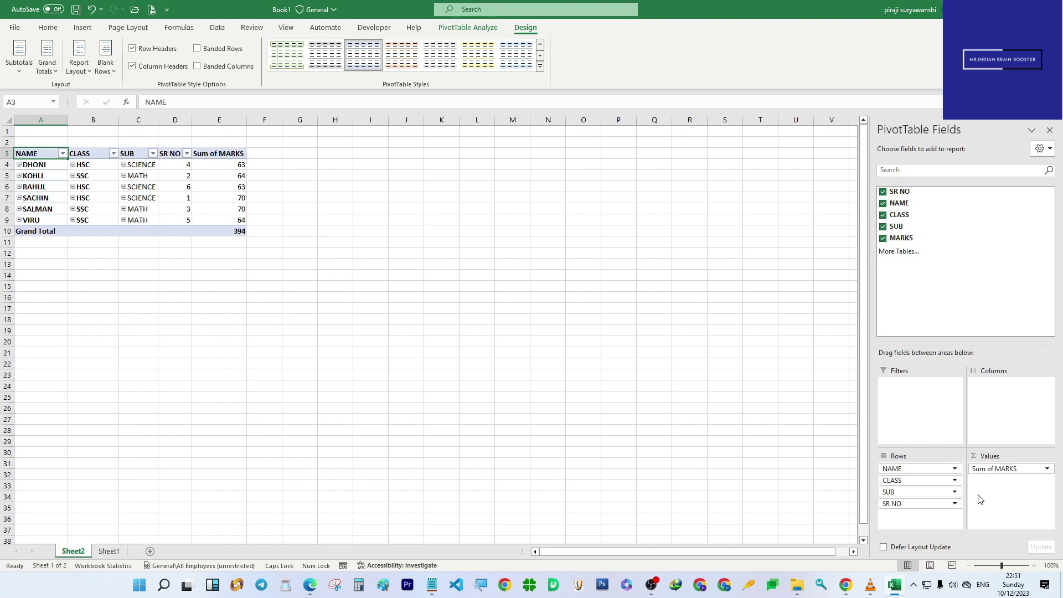
Step: Move SUB from Rows to Filters and filter the report to SCIENCE
left_click_drag(918, 493, 923, 396)
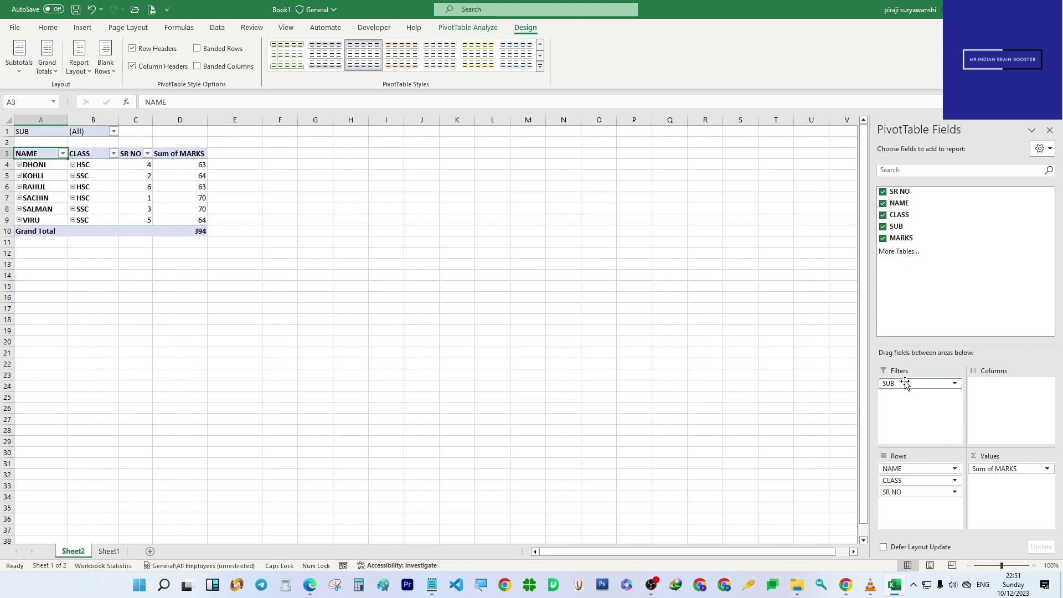
left_click(113, 131)
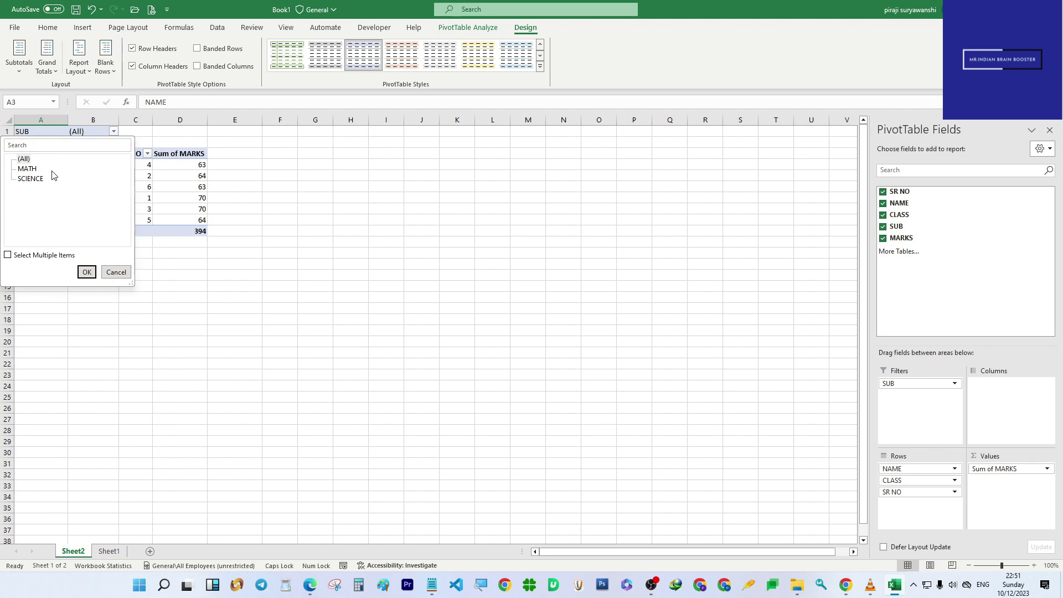
left_click(30, 178)
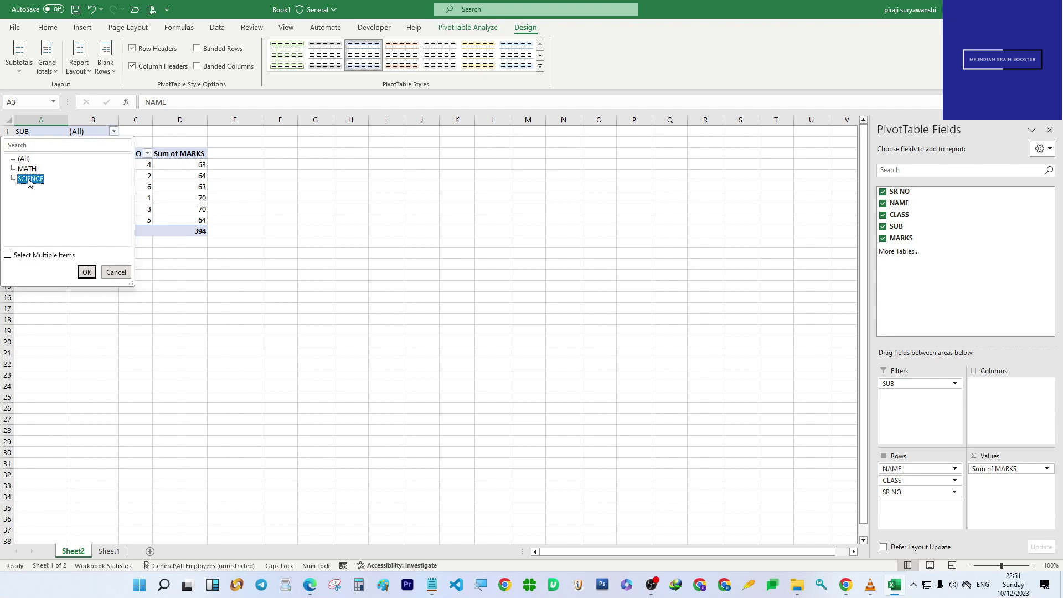
left_click(87, 272)
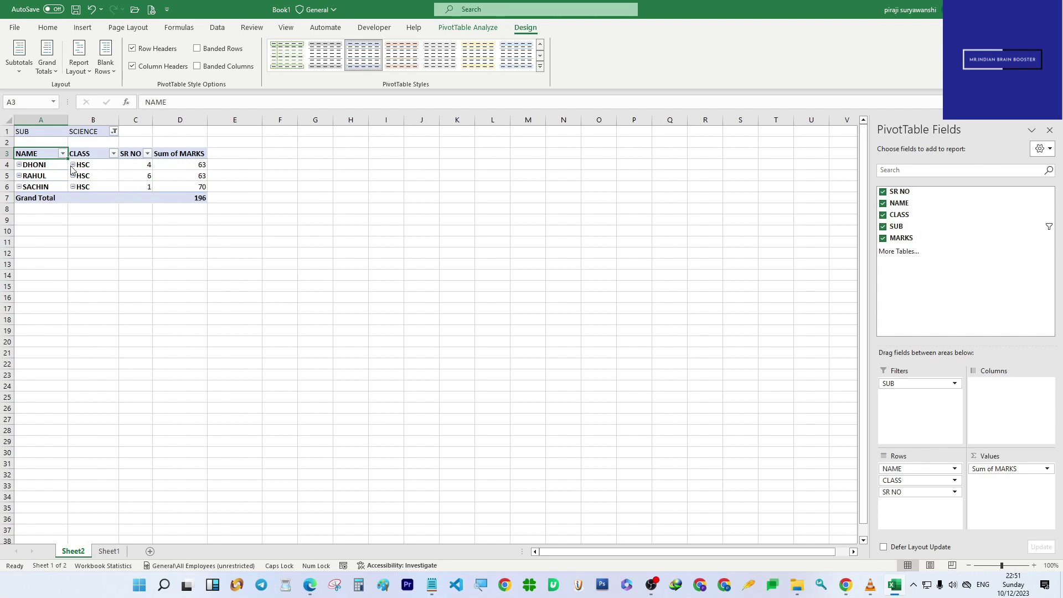
Step: Change the SUB filter to MATH, and move the SUB field back into Rows below SR NO
left_click(114, 131)
left_click(24, 169)
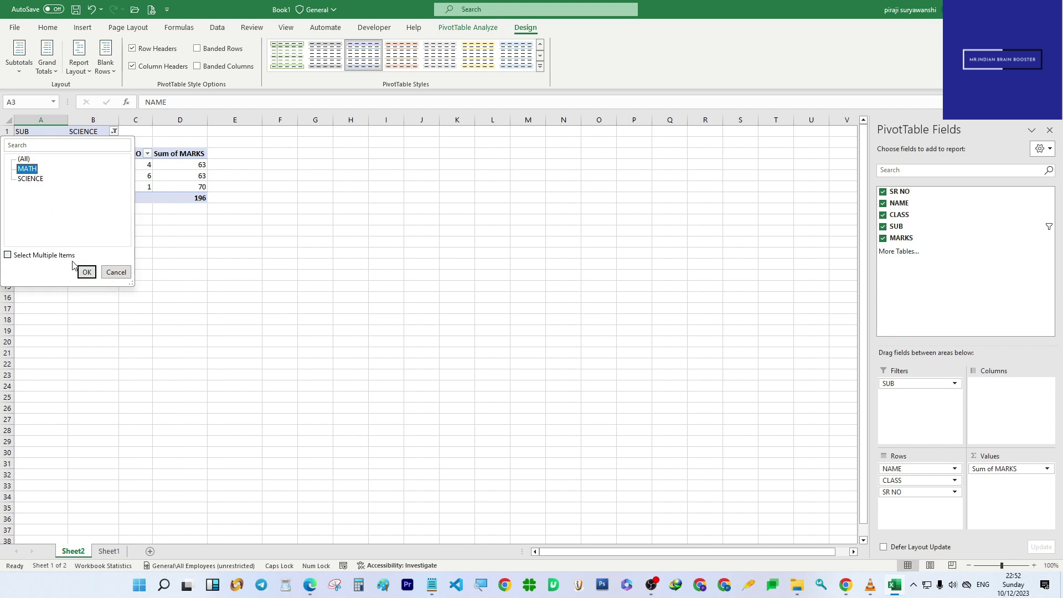
left_click(86, 271)
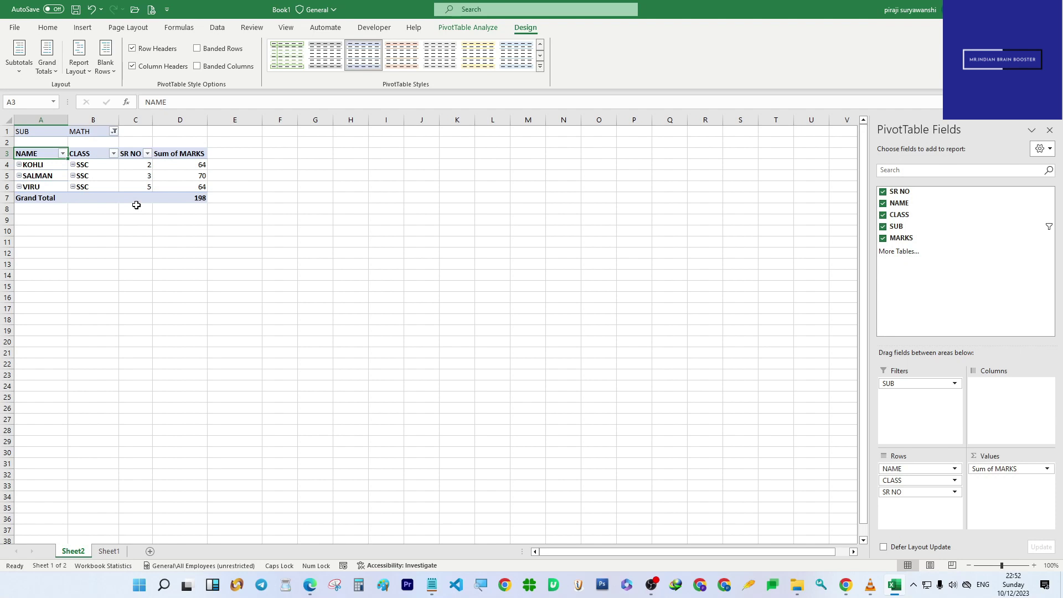
left_click_drag(910, 384, 916, 502)
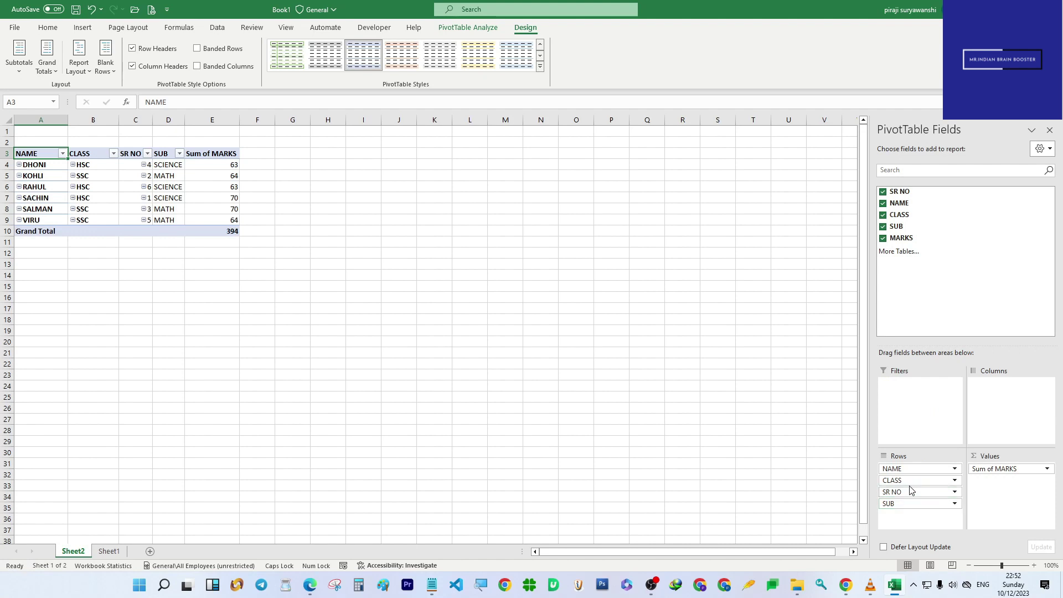
Step: Move CLASS from Rows to Filters and filter the report to HSC
left_click_drag(902, 479, 906, 401)
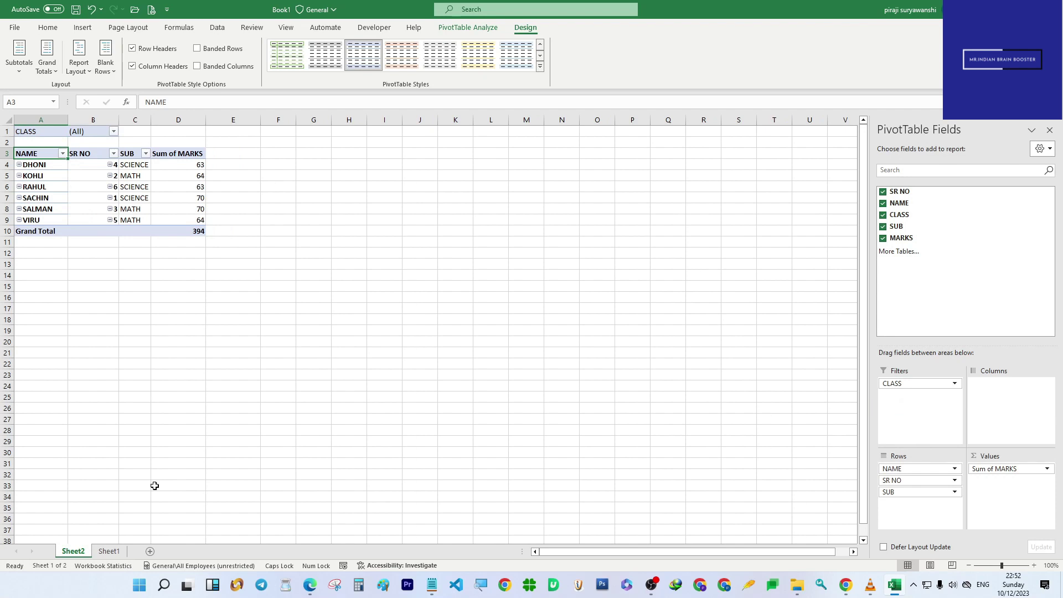
left_click(113, 132)
left_click(23, 171)
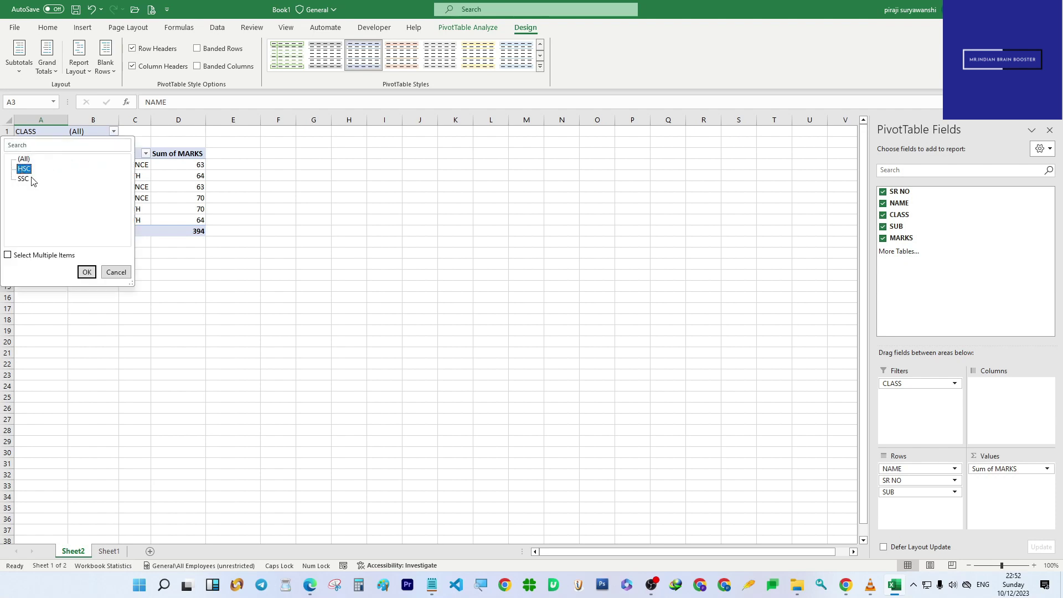
left_click(87, 272)
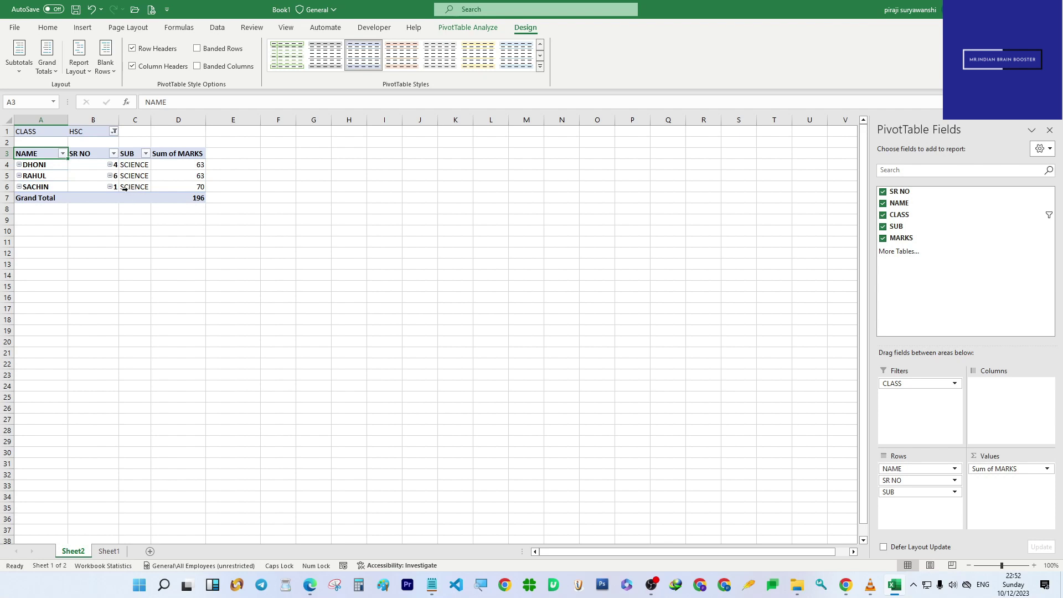
Step: Change the CLASS report filter to SSC
left_click(113, 132)
left_click(23, 179)
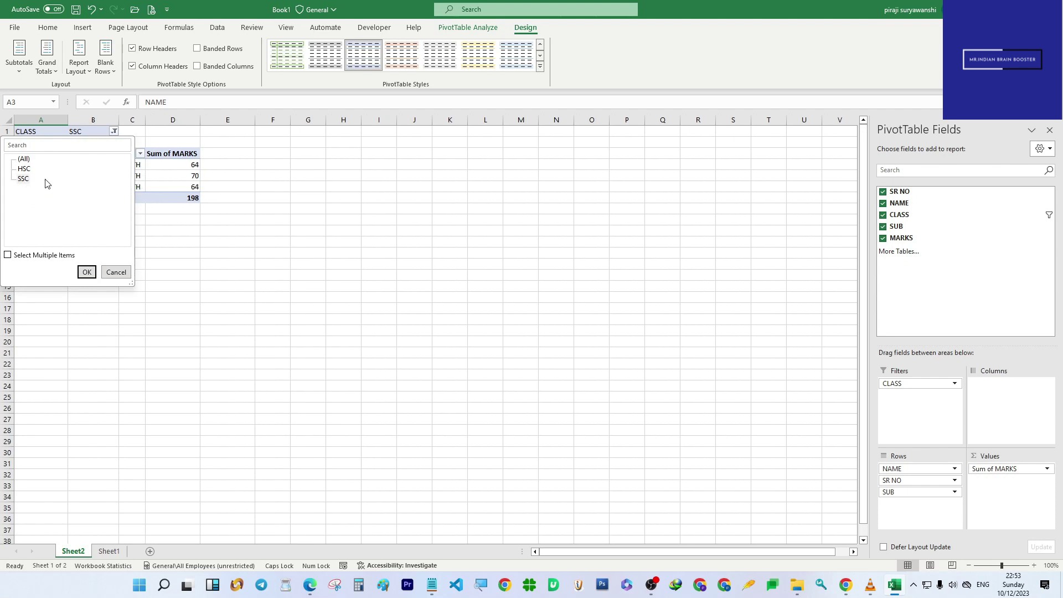
left_click(22, 179)
left_click(87, 271)
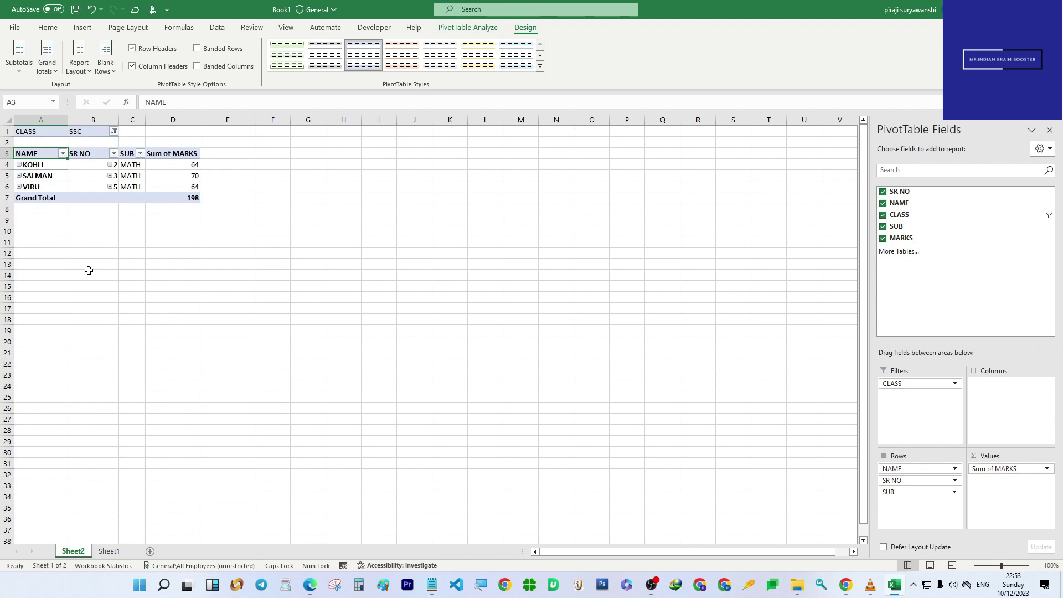